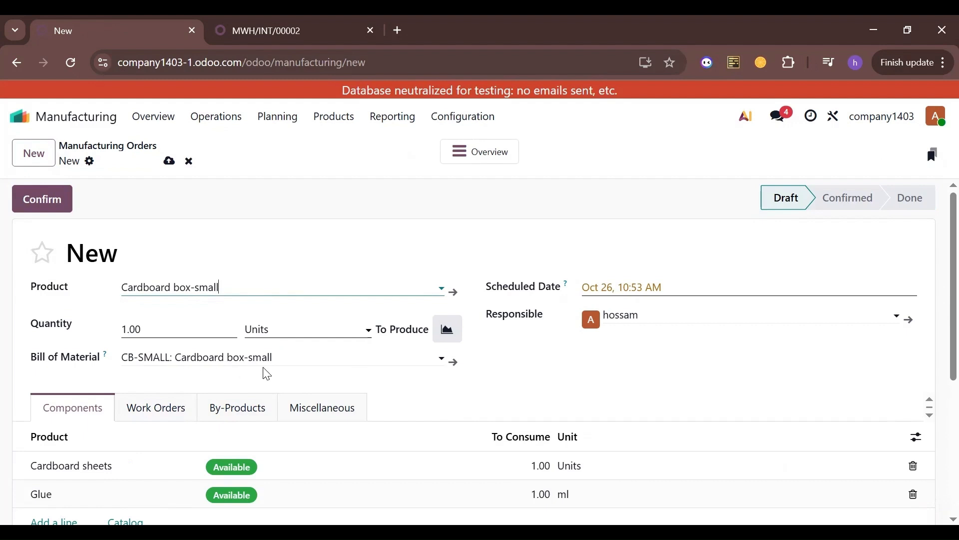
Step: Review the components, work orders and by-products of the new Cardboard box-small manufacturing order
scroll(281, 348, down, 2)
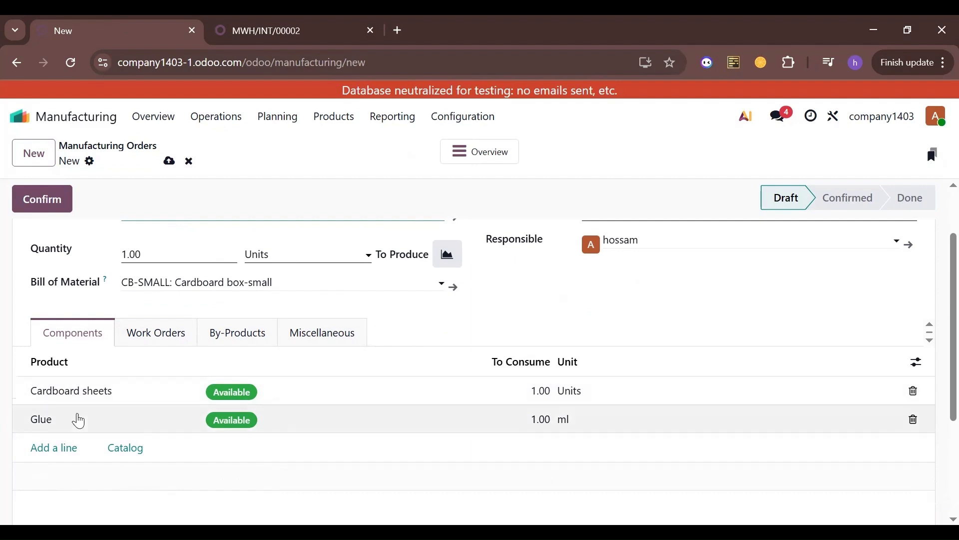
click(167, 342)
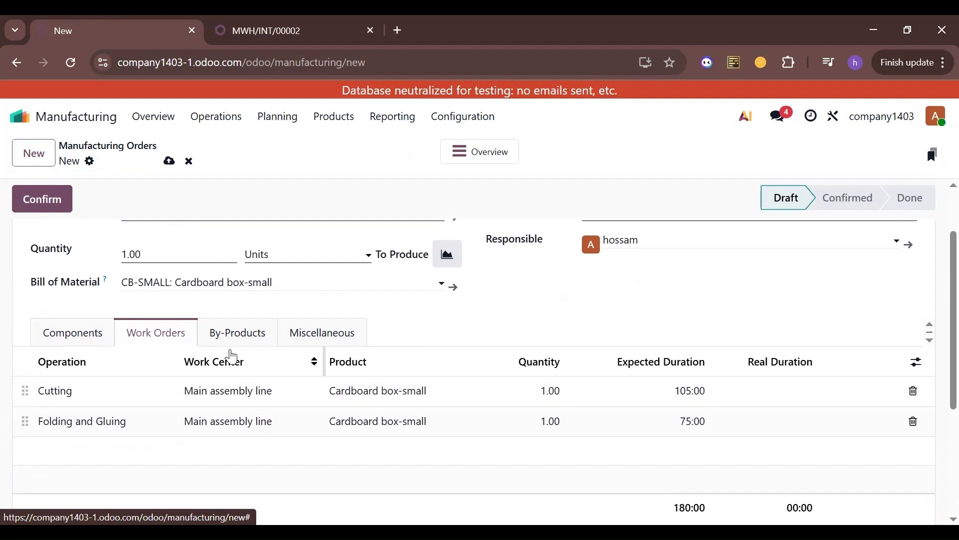
click(237, 339)
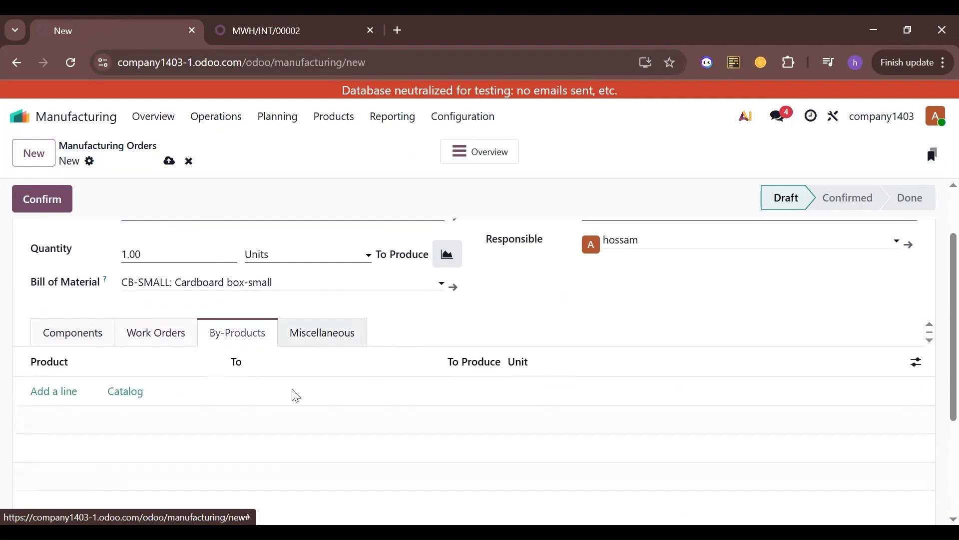
click(144, 341)
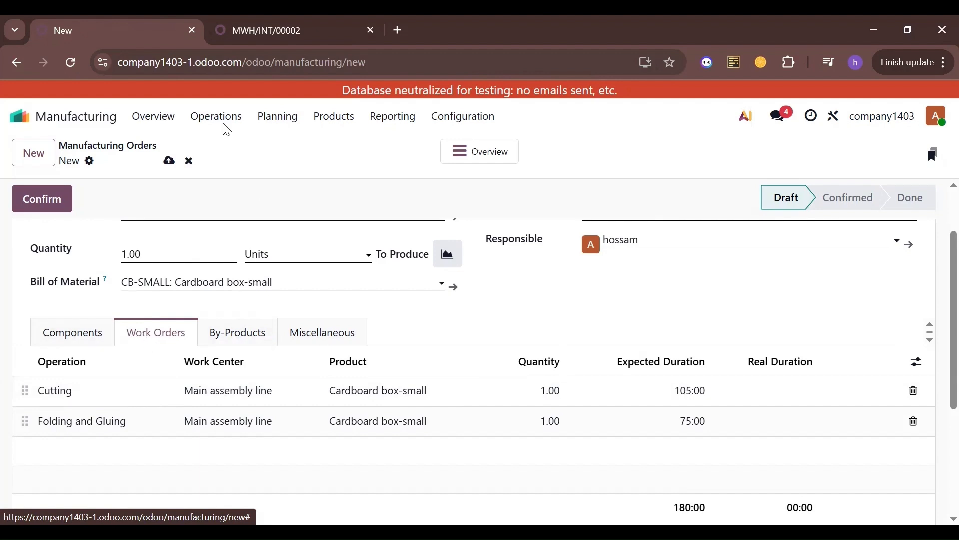
Step: Duplicate the browser tab that holds the draft Cardboard box-small manufacturing order
click(298, 40)
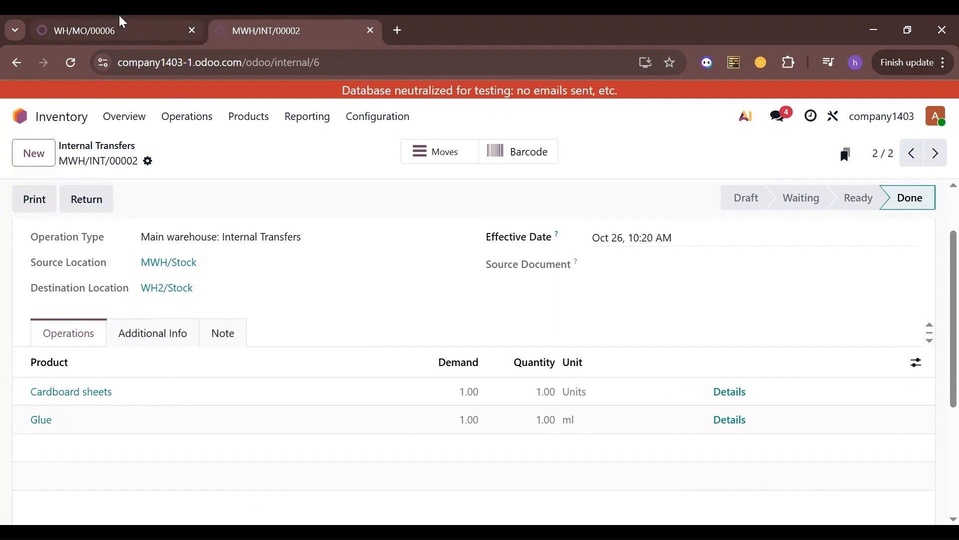
click(120, 29)
right_click(119, 30)
click(172, 164)
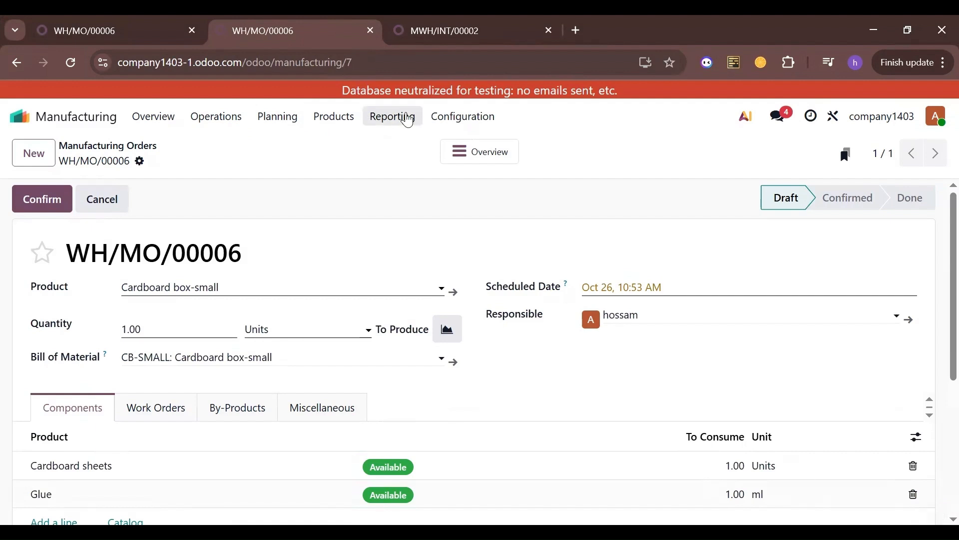
Step: Open the Cutting operation from the Cardboard box-small bill of materials
click(334, 117)
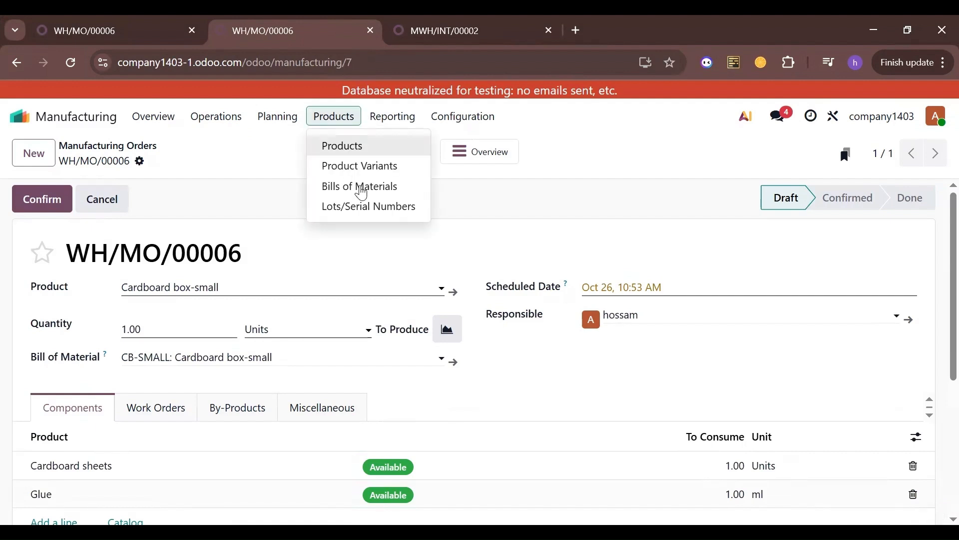
click(363, 188)
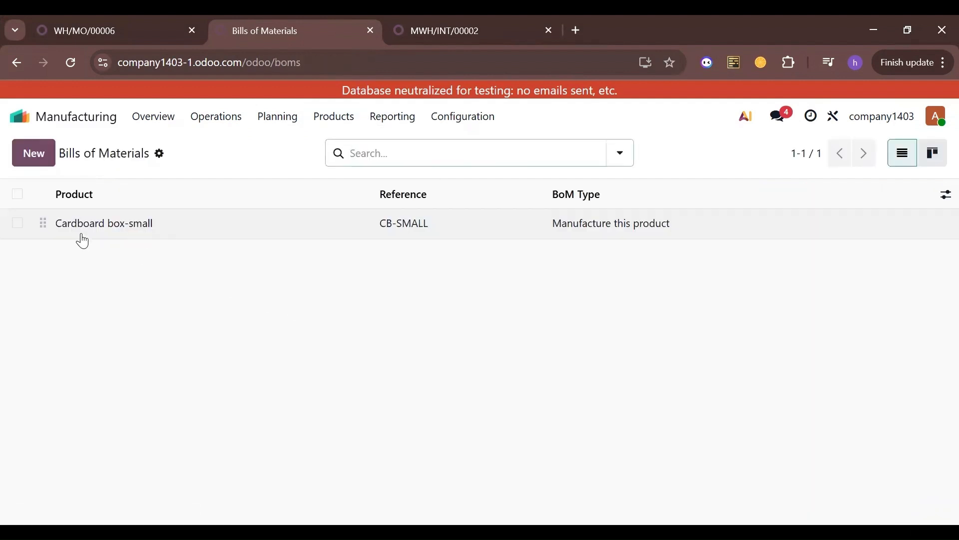
click(123, 237)
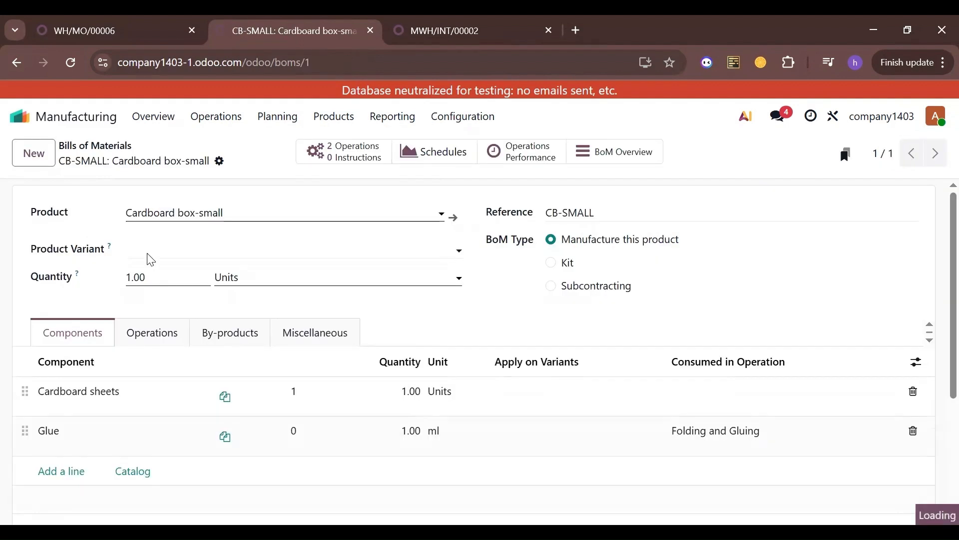
click(155, 334)
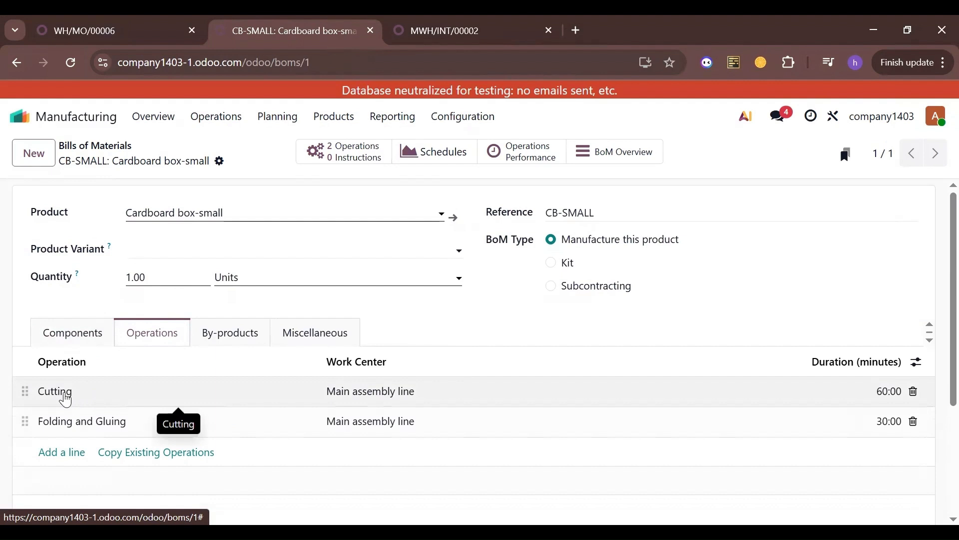
click(64, 398)
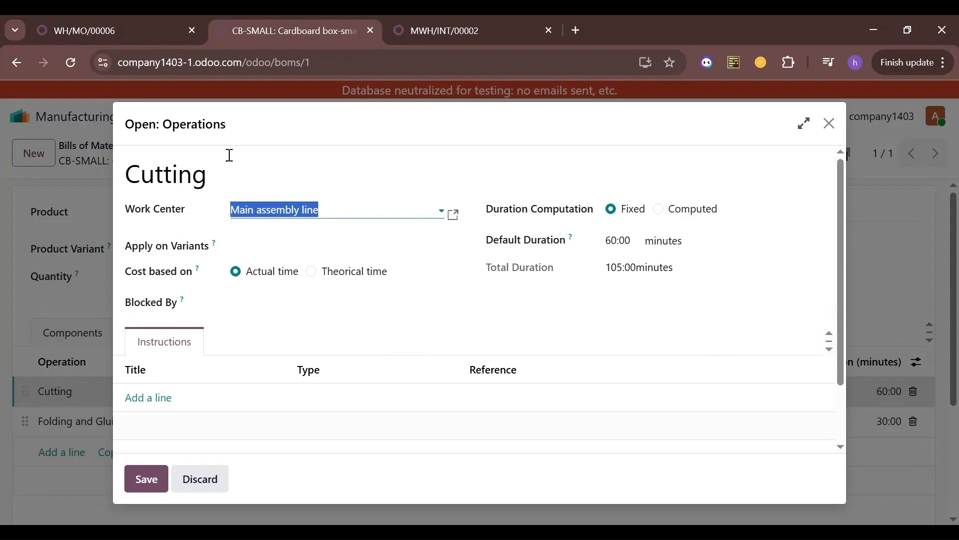
Step: Check the expected durations of the draft manufacturing order's work orders, and return to the Cutting operation in the bill of materials
click(111, 31)
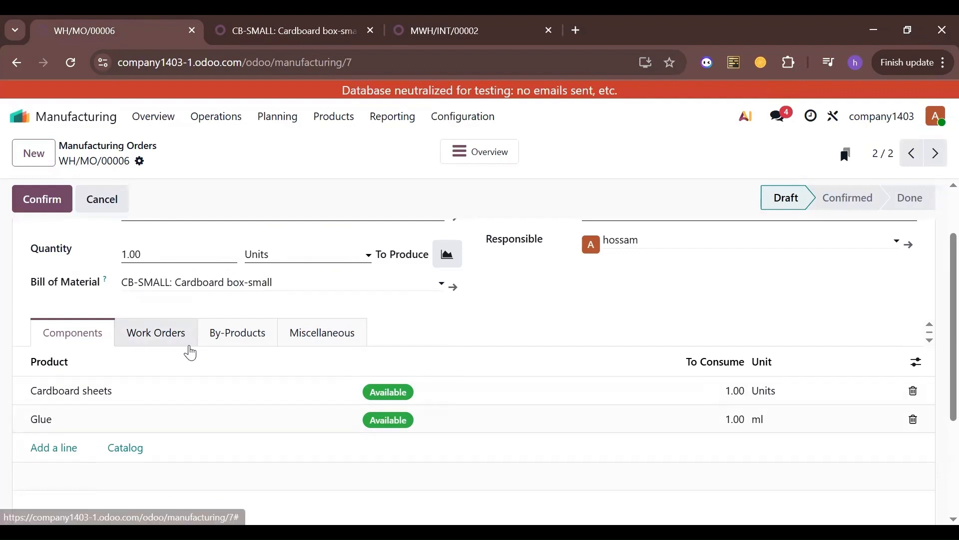
click(163, 338)
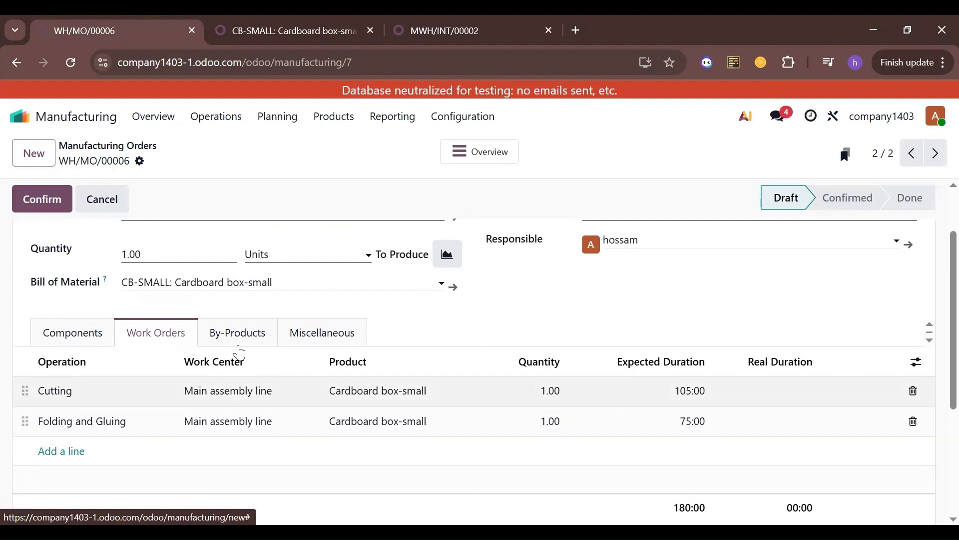
click(276, 31)
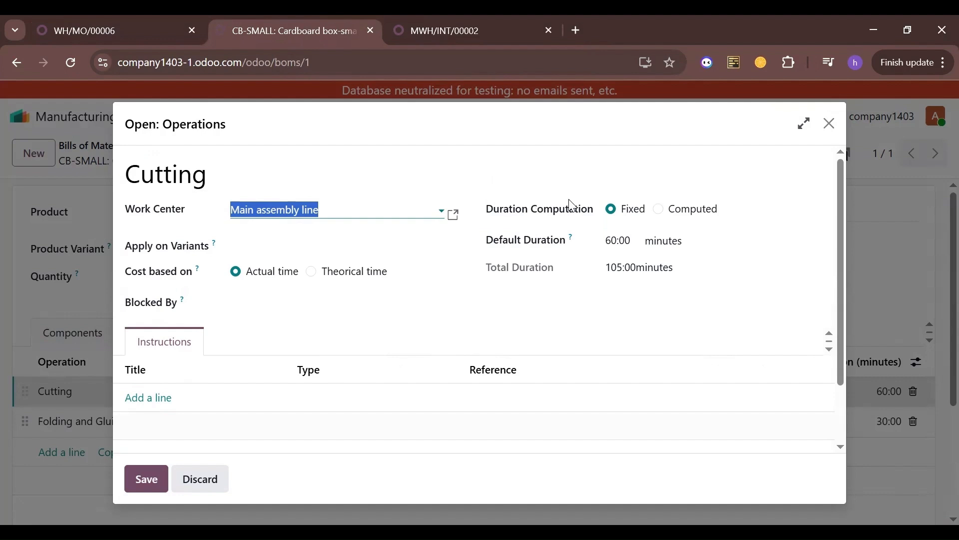
Step: Set the Cutting operation's duration computation to Computed and save the bill of materials
click(662, 212)
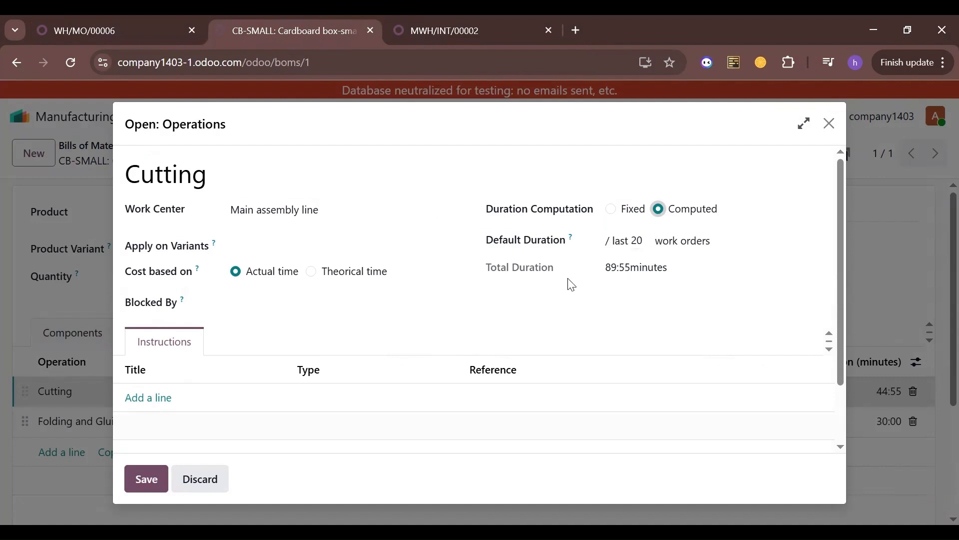
double_click(642, 241)
click(633, 248)
click(148, 478)
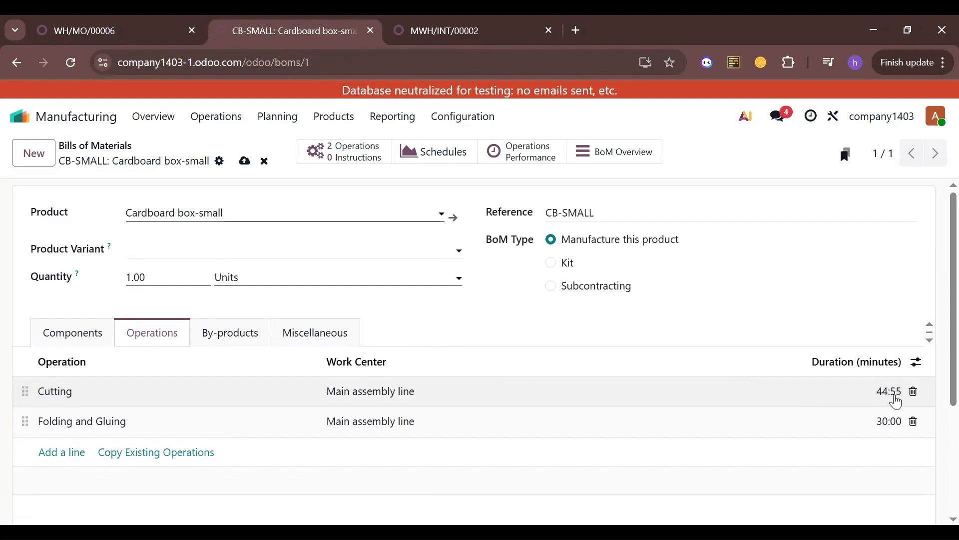
click(246, 160)
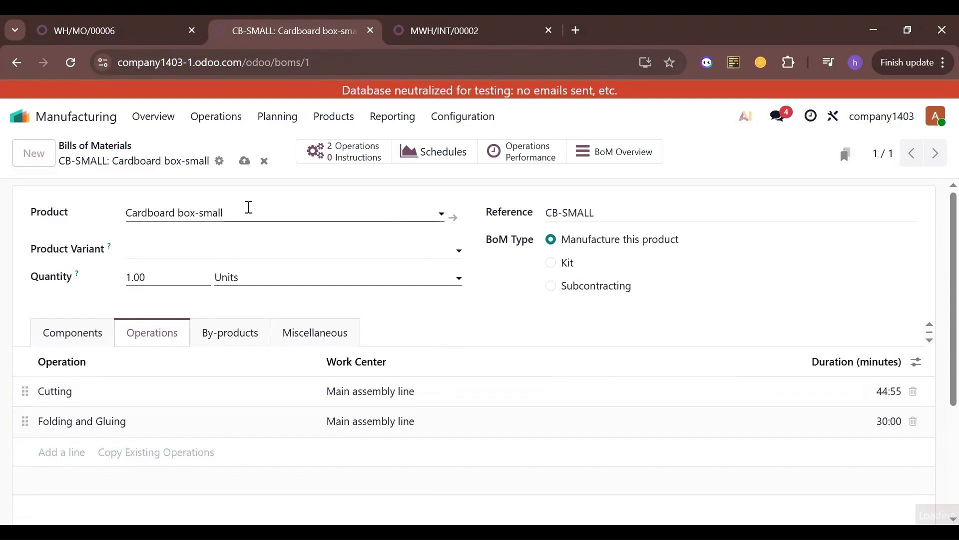
Step: Reload the draft manufacturing order and update its BoM so the work orders use the current operation durations
click(110, 17)
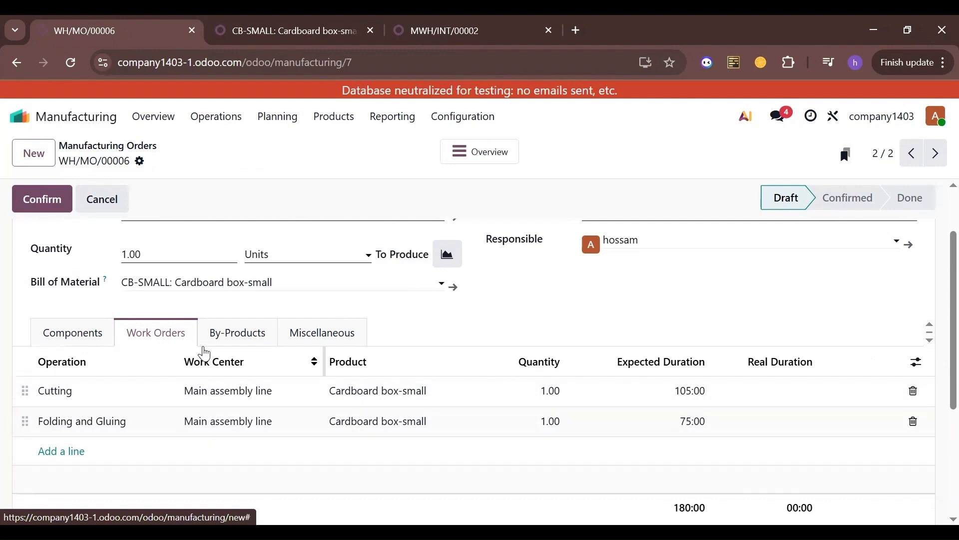
scroll(106, 181, up, 2)
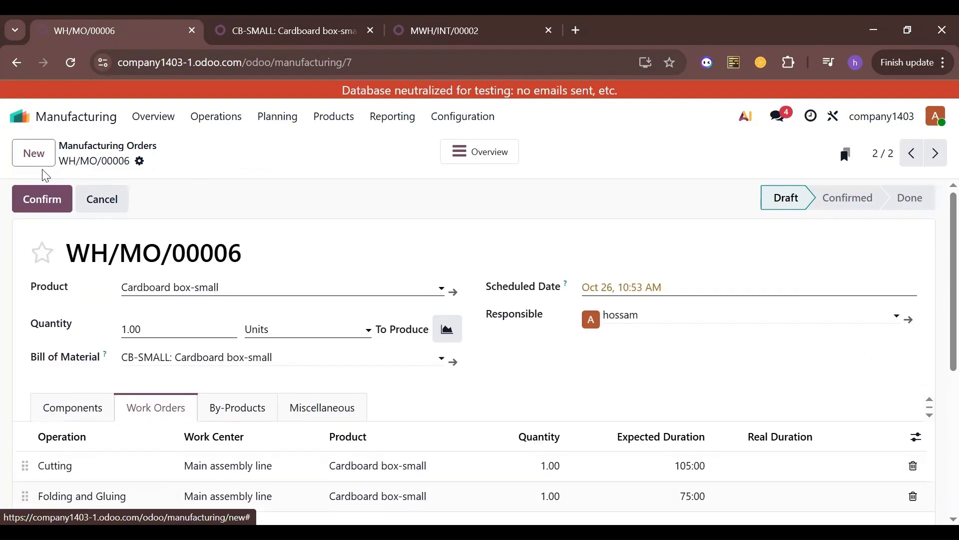
click(65, 64)
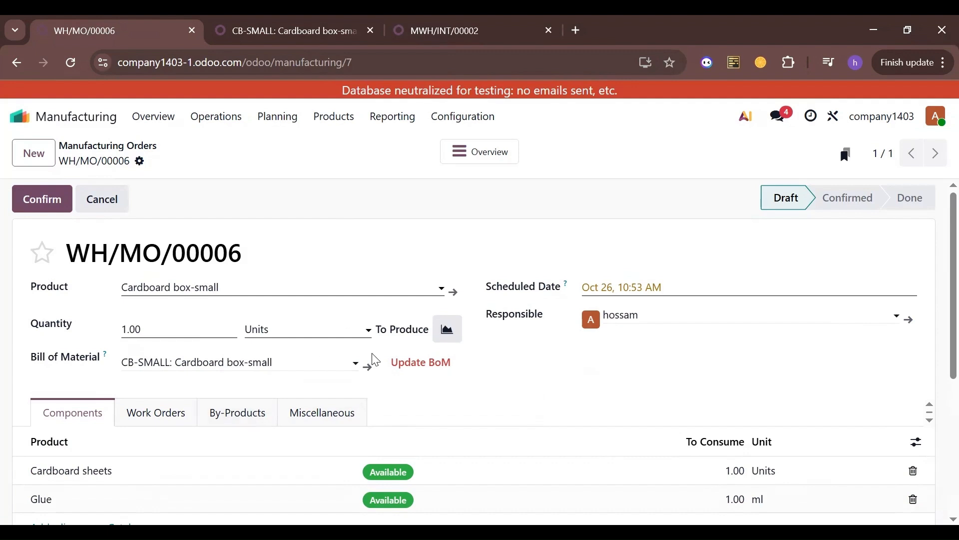
click(166, 412)
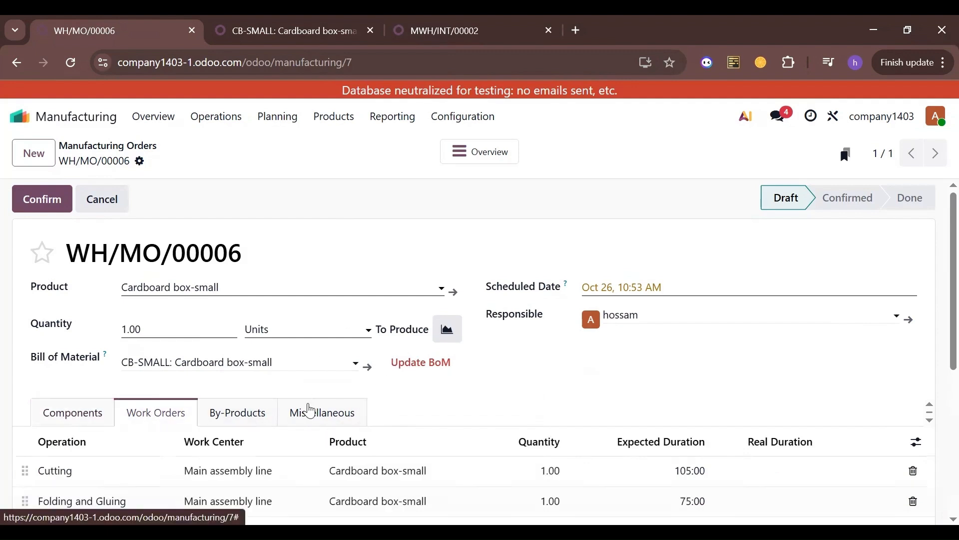
click(422, 369)
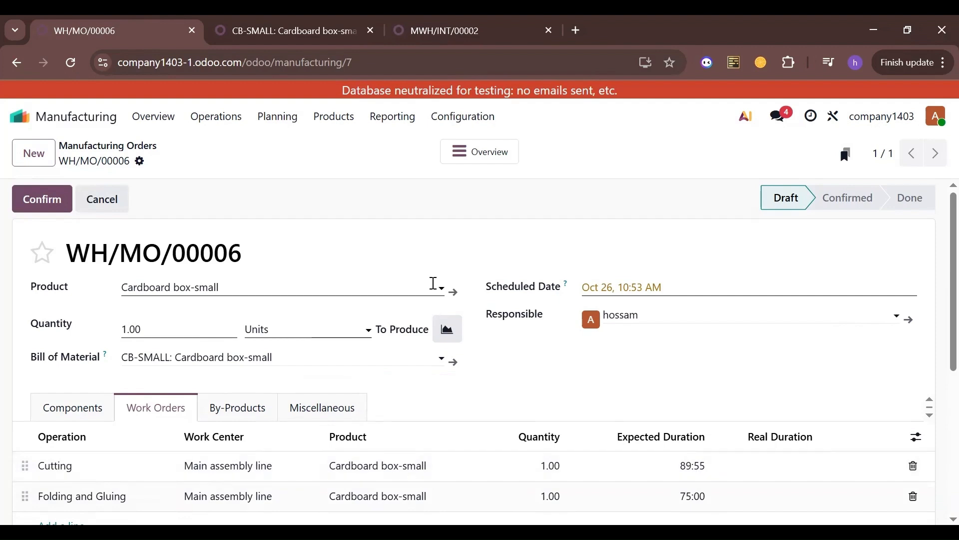
Step: Base the Cutting operation's computed duration on the last 1 work order and save the bill of materials
click(308, 22)
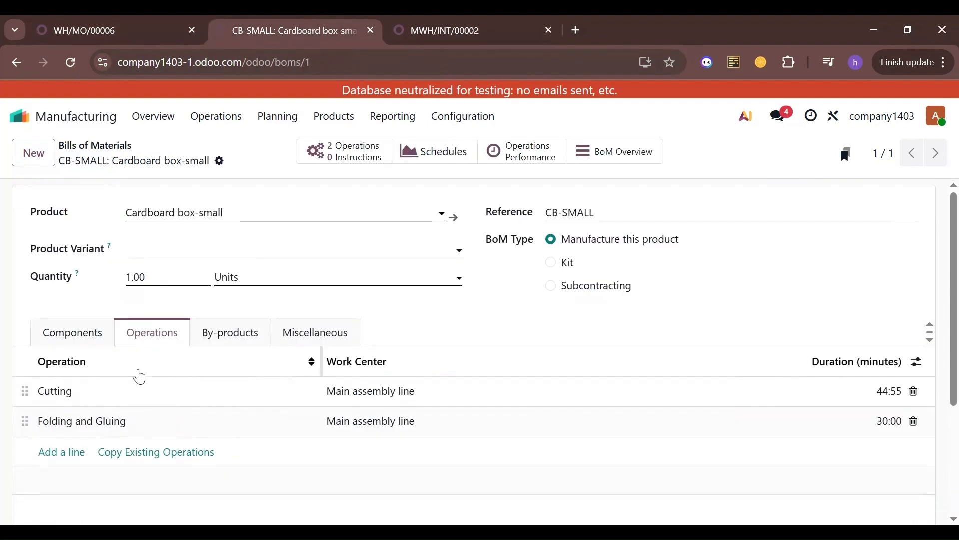
click(100, 400)
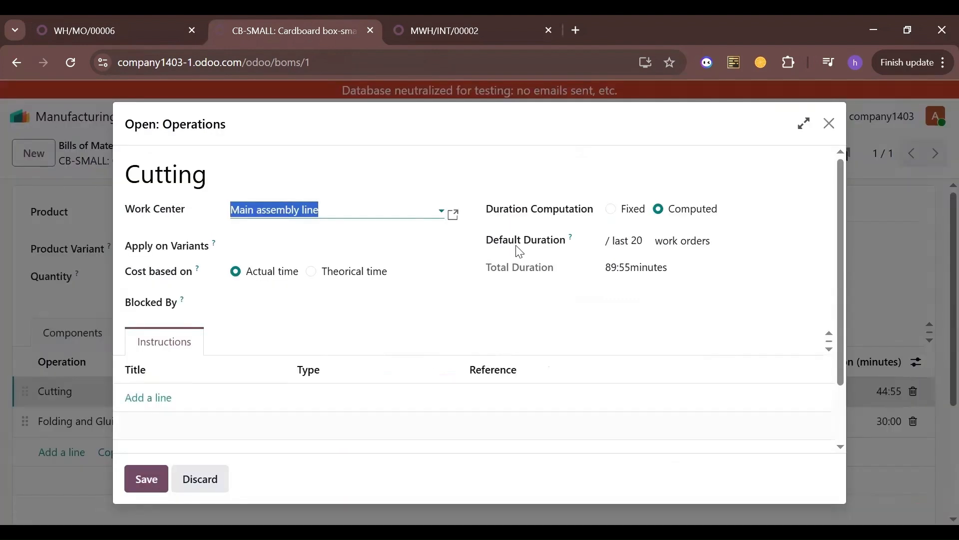
click(642, 240)
text(1)
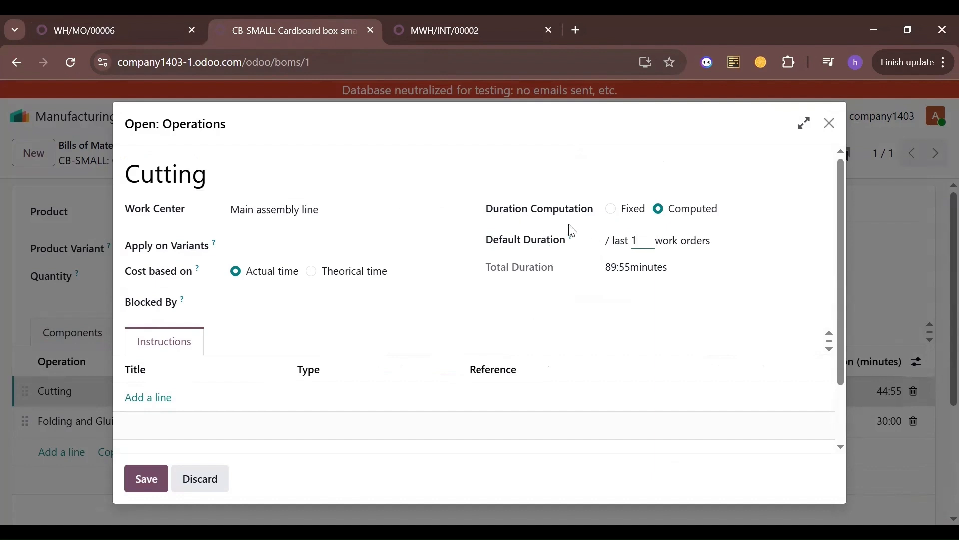
click(148, 478)
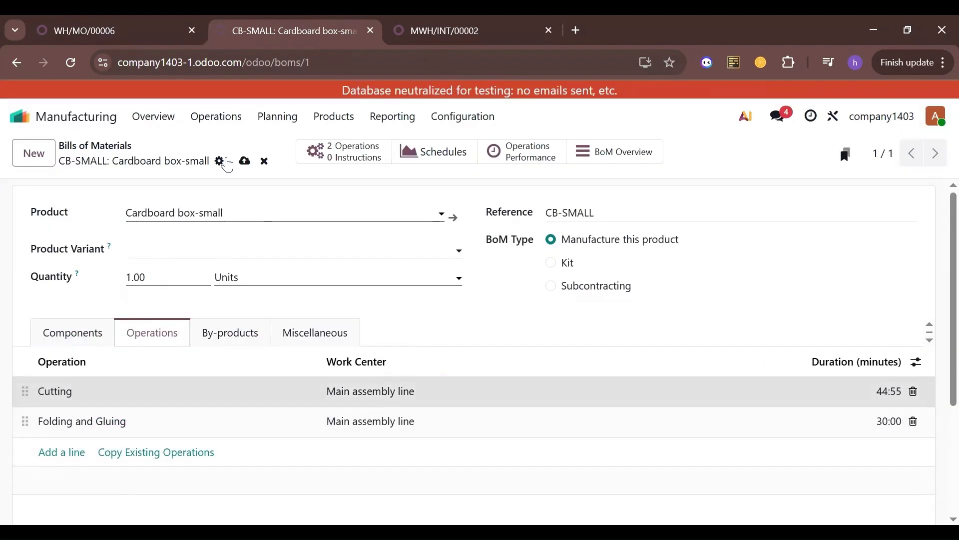
click(249, 162)
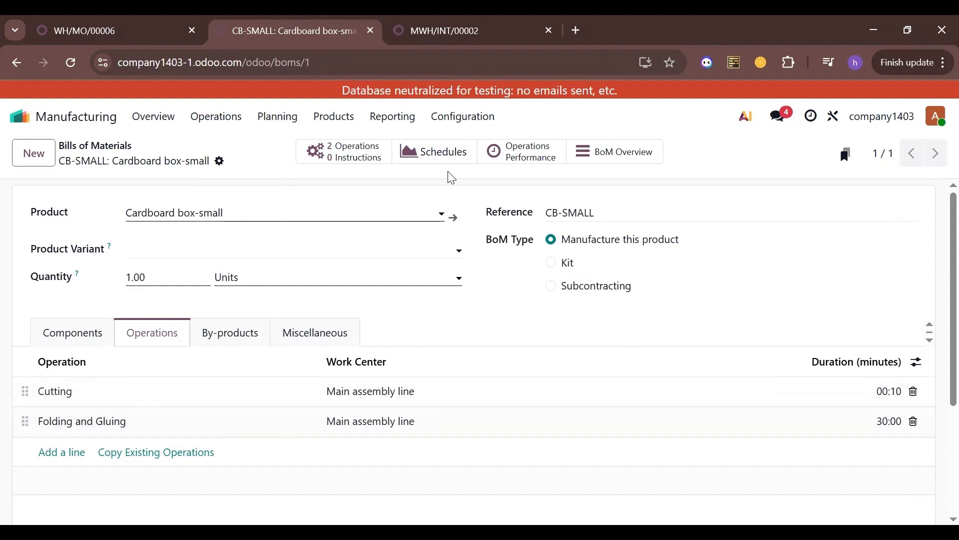
Step: List all manufacturing orders without the To Do filter and widen the Reference column to show the full references
click(125, 22)
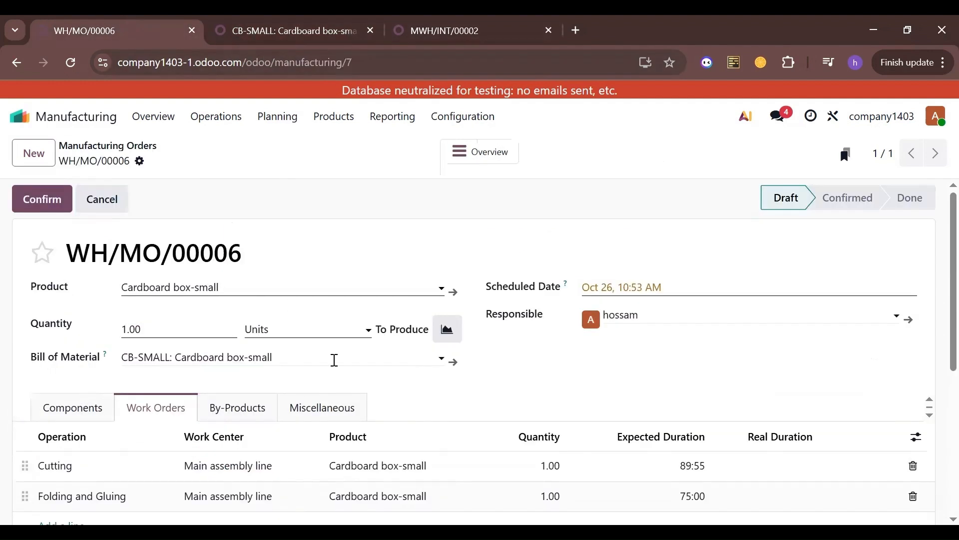
click(281, 22)
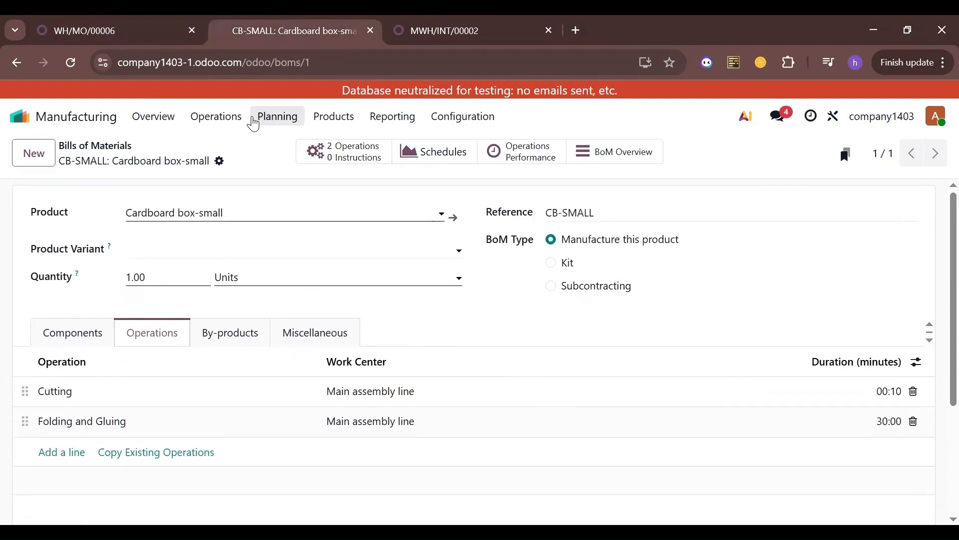
click(221, 120)
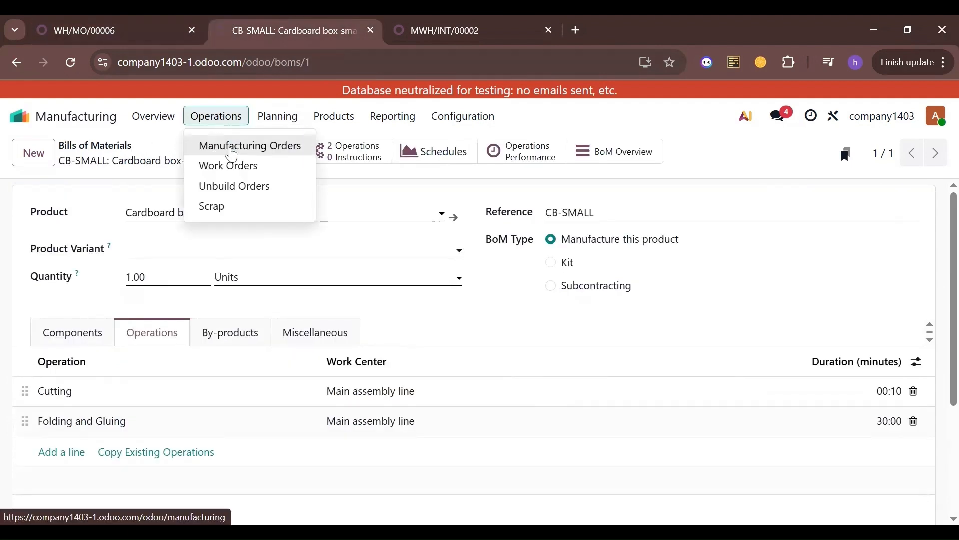
click(232, 156)
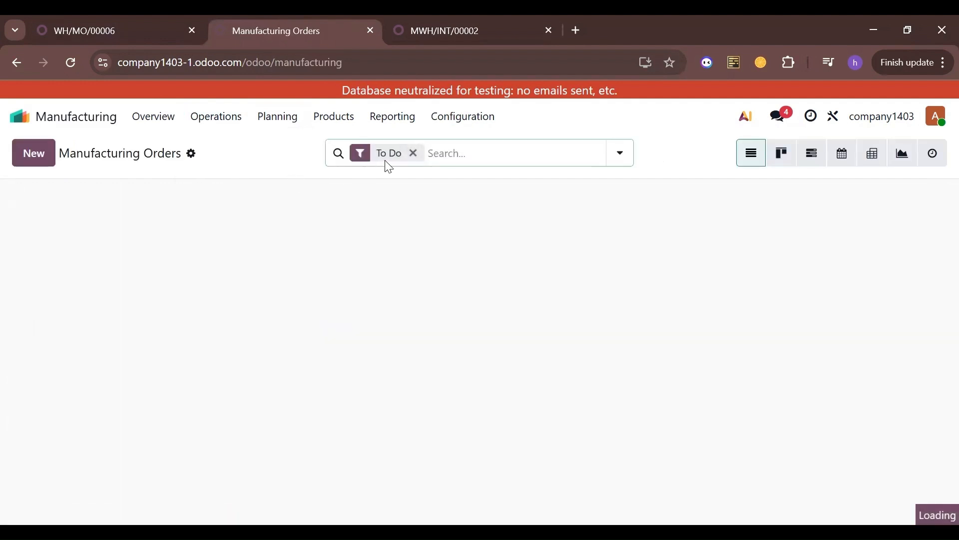
click(410, 155)
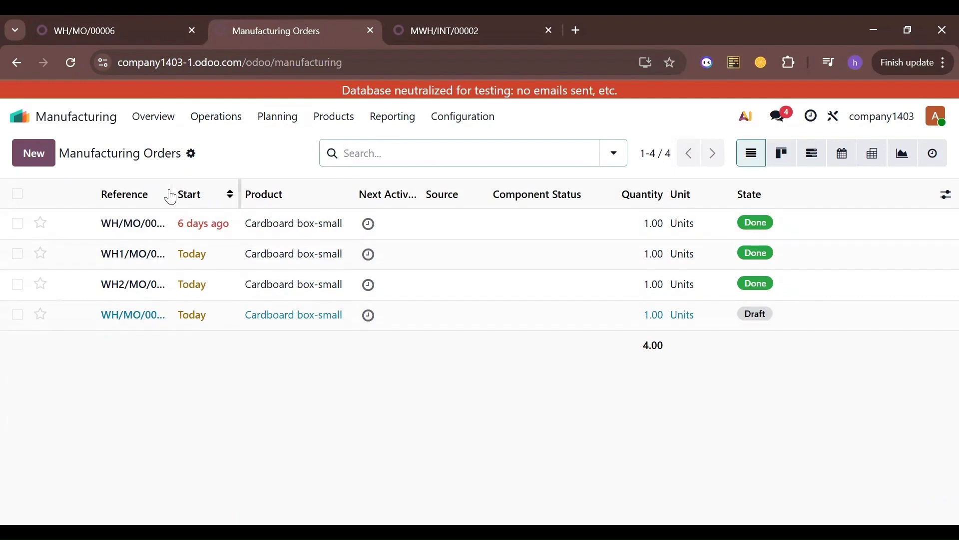
drag(165, 192, 241, 190)
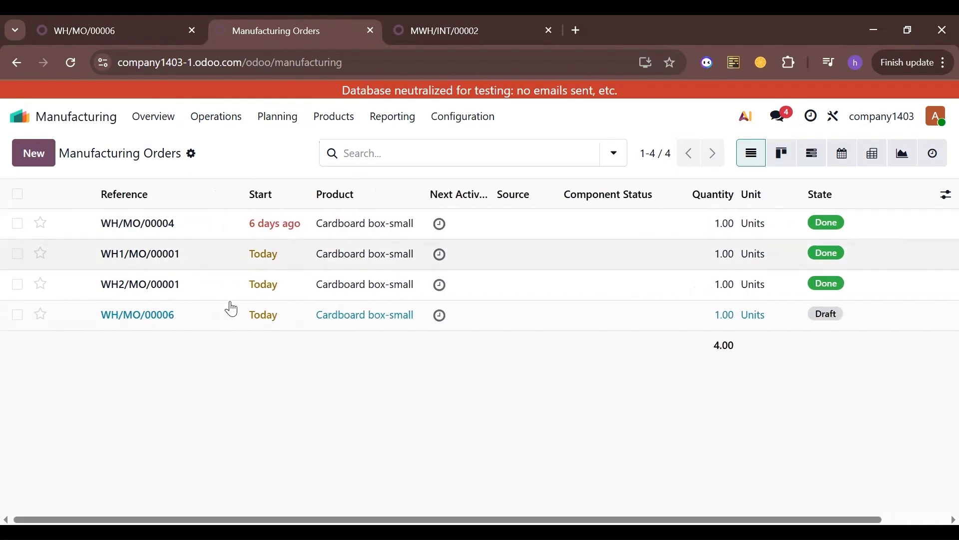
Step: Open the completed WH2 manufacturing order for Cardboard box-small and examine the real durations of its work orders
click(133, 293)
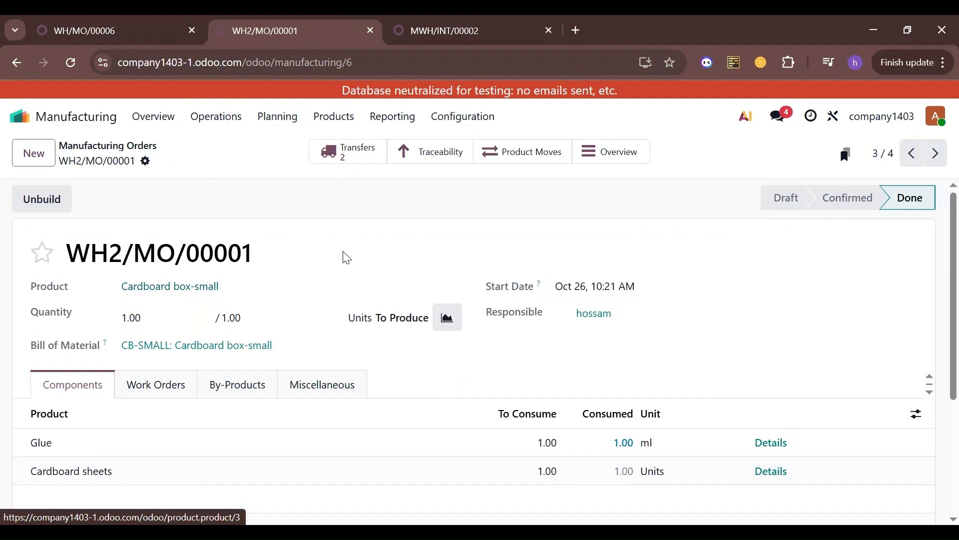
scroll(347, 258, down, 3)
click(168, 235)
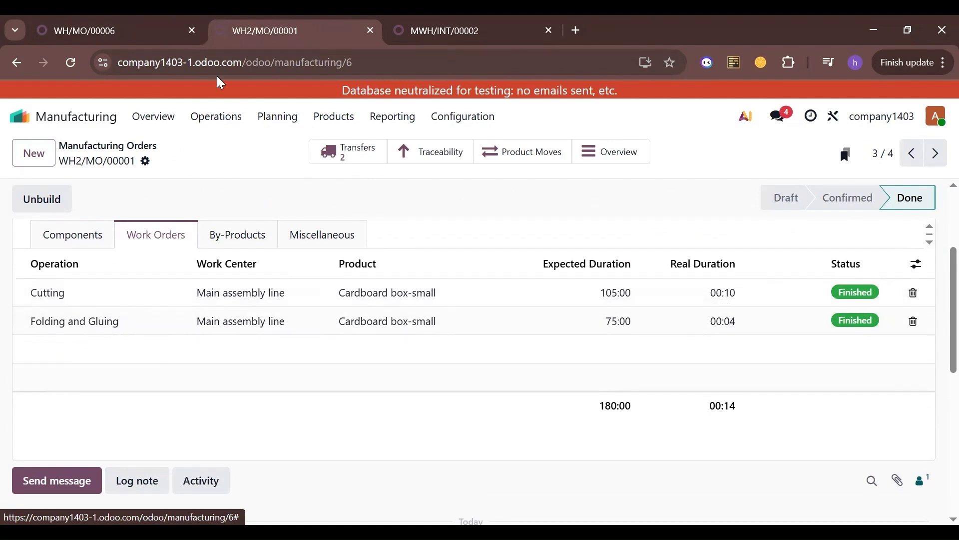
Step: Reload the draft manufacturing order and update its BoM so the Cutting work order uses the duration computed from the last work order
click(143, 21)
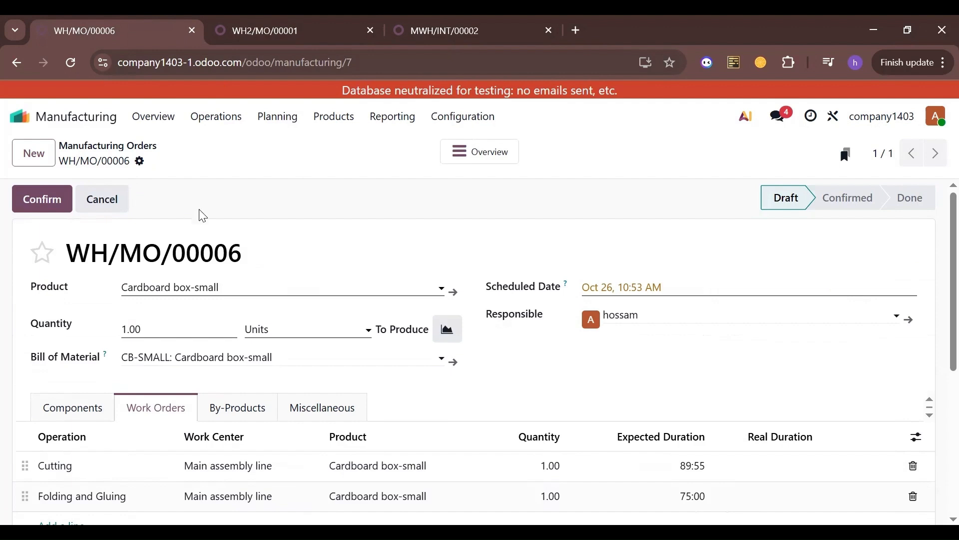
click(70, 62)
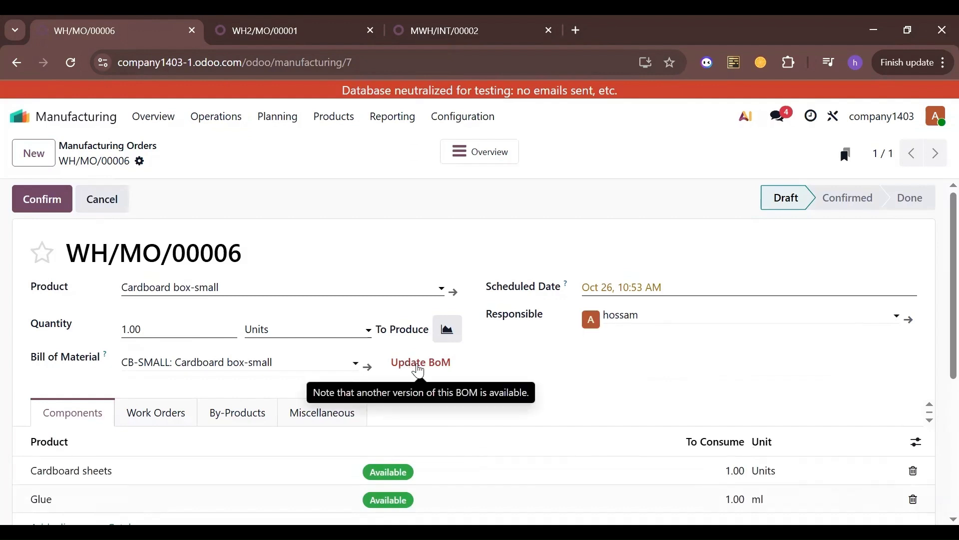
click(158, 415)
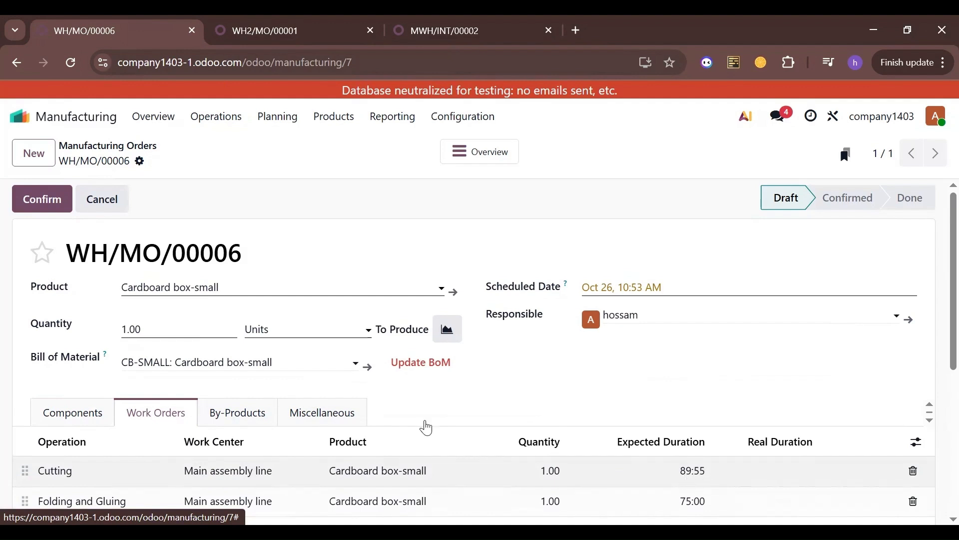
click(429, 362)
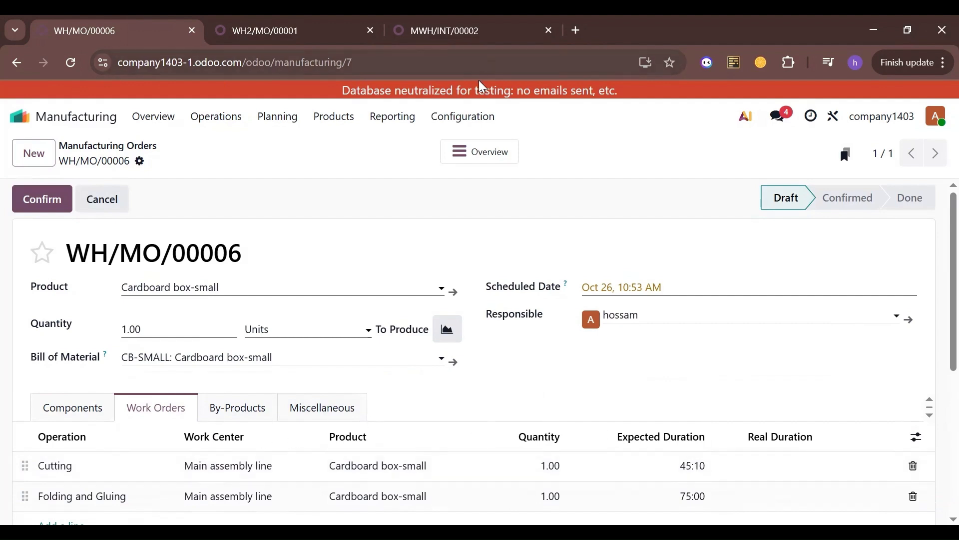
click(317, 23)
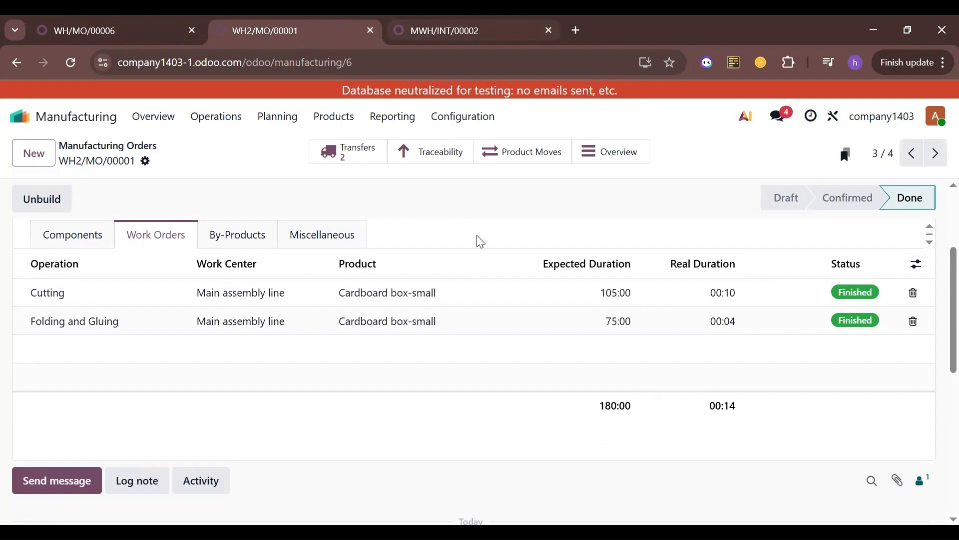
scroll(481, 242, up, 2)
click(447, 17)
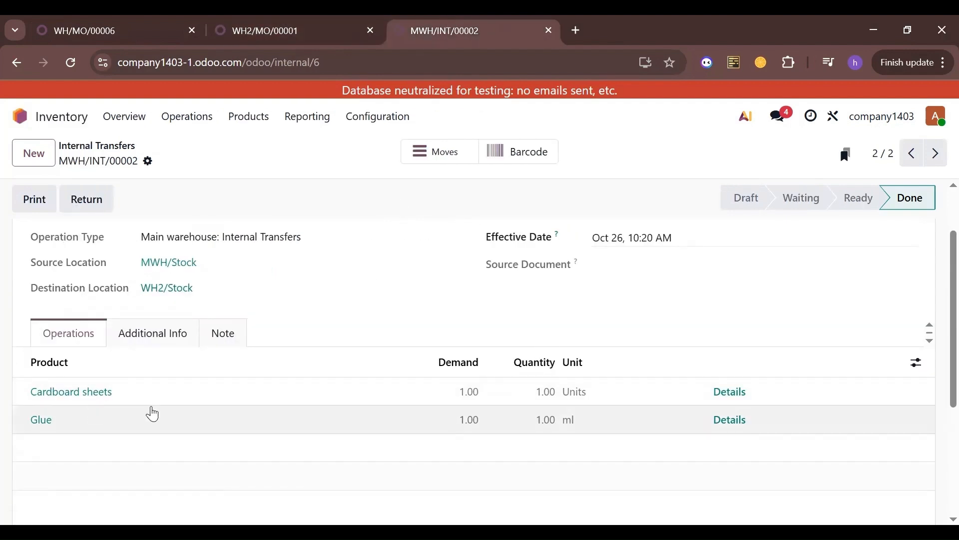
scroll(354, 353, up, 2)
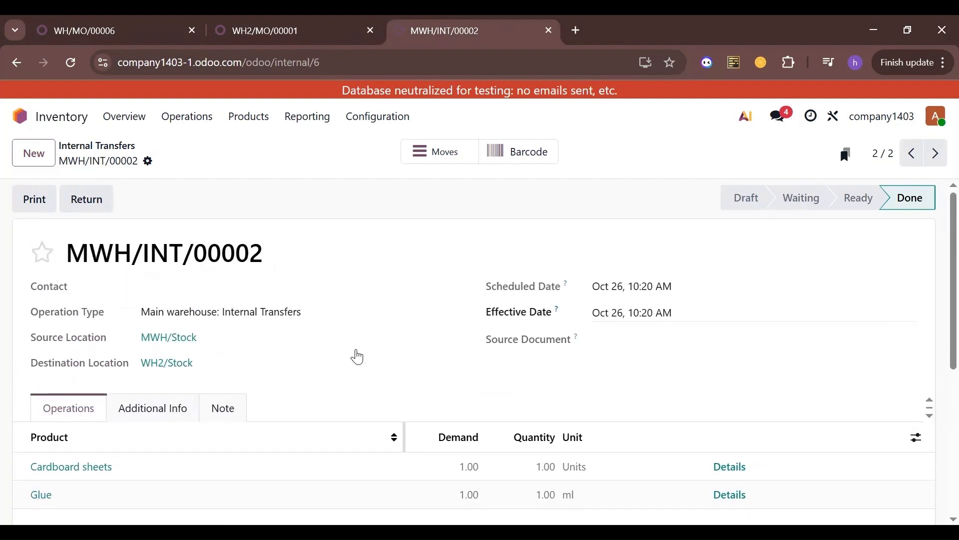
Step: Open the operations of the Cardboard box-small bill of materials from the completed WH2 manufacturing order's browser tab
click(263, 16)
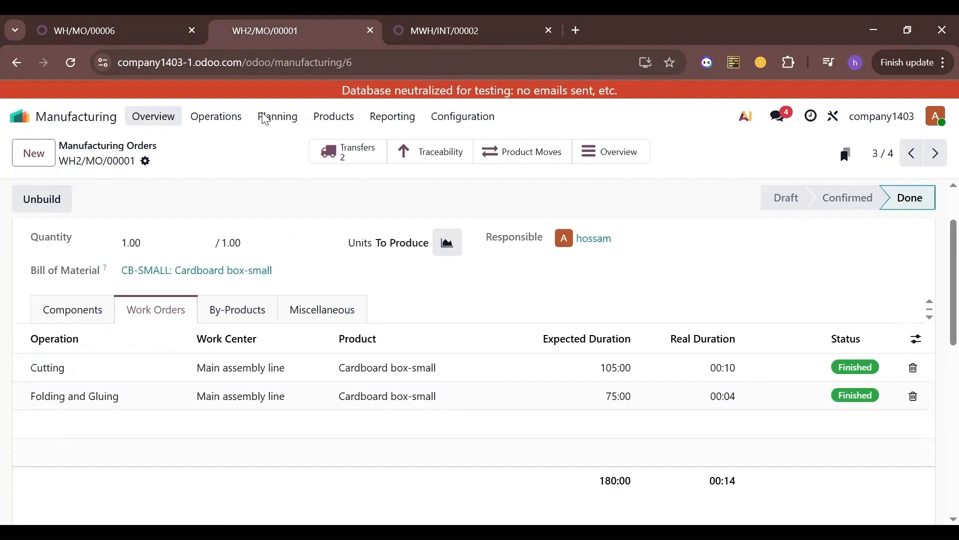
click(333, 115)
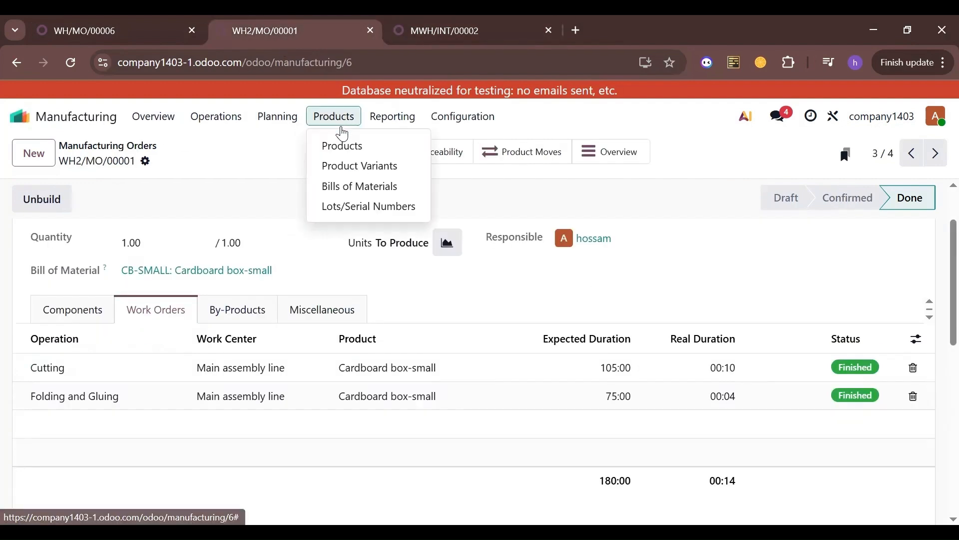
click(366, 187)
click(129, 221)
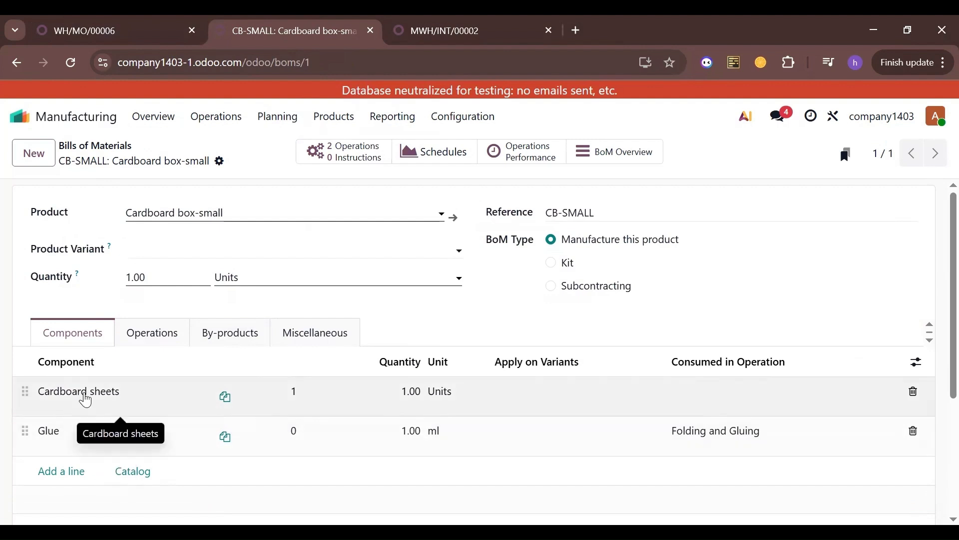
click(154, 334)
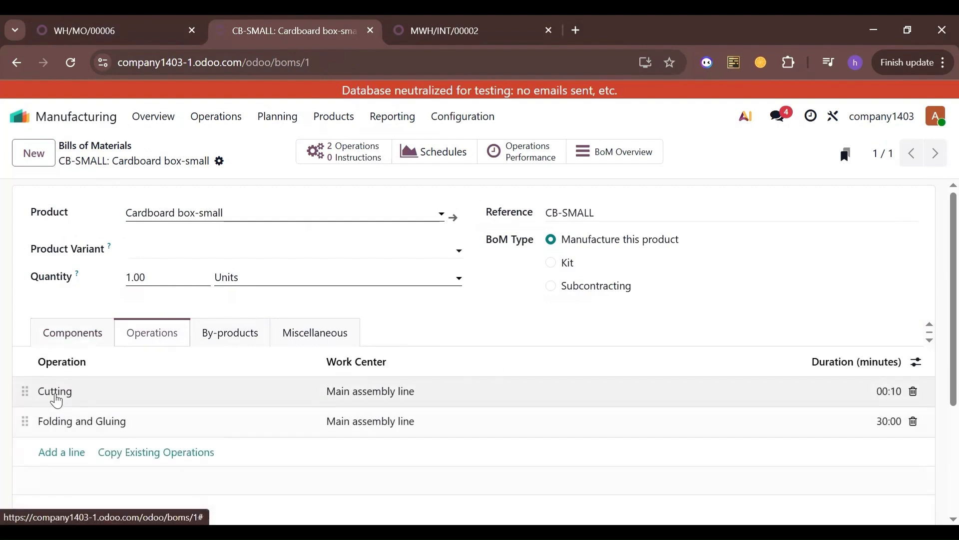
Step: Base the Cutting operation's computed duration on the last 2 work orders and save the bill of materials
click(26, 394)
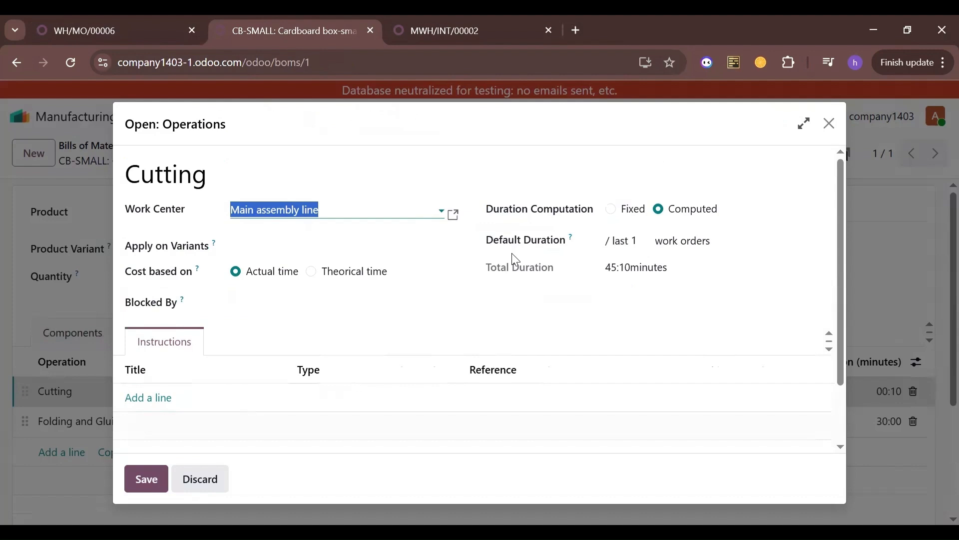
click(636, 241)
text(2)
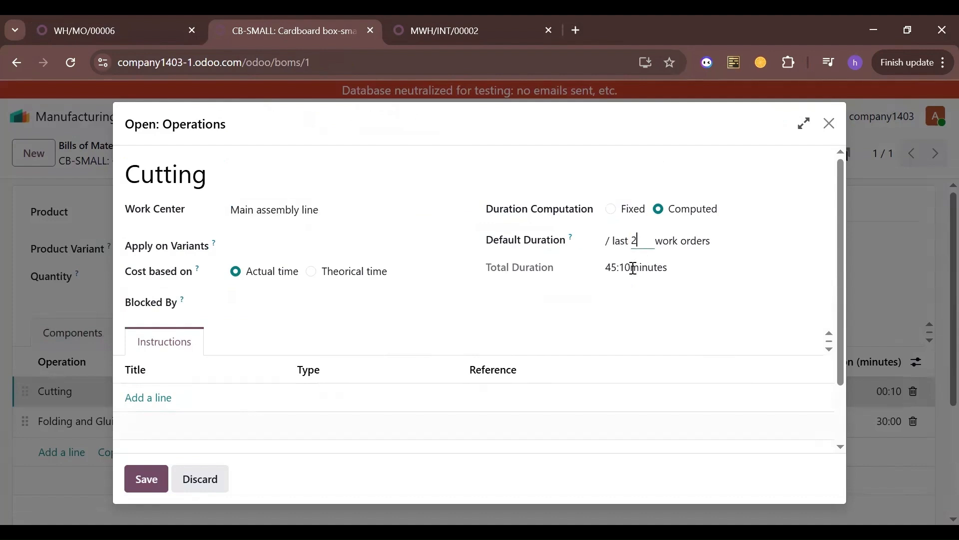
key(Tab)
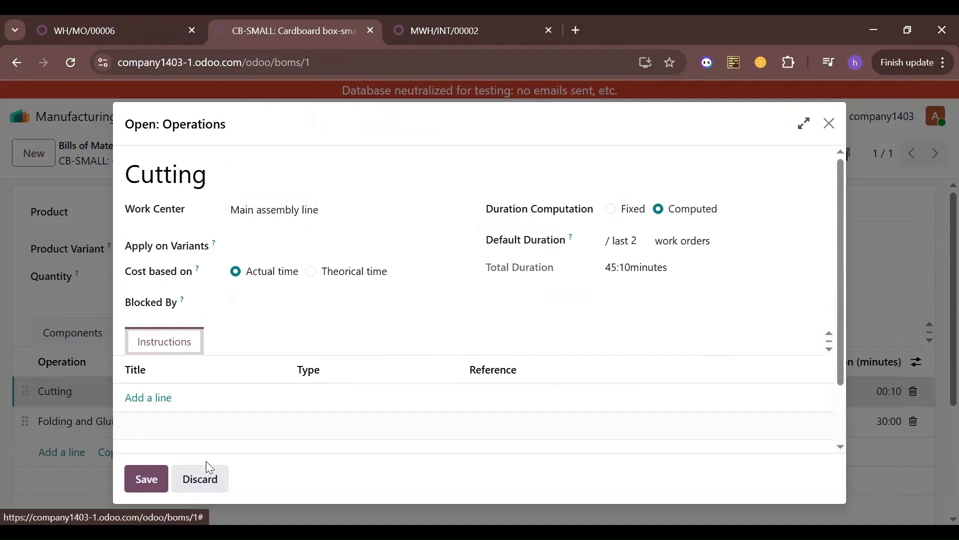
click(145, 478)
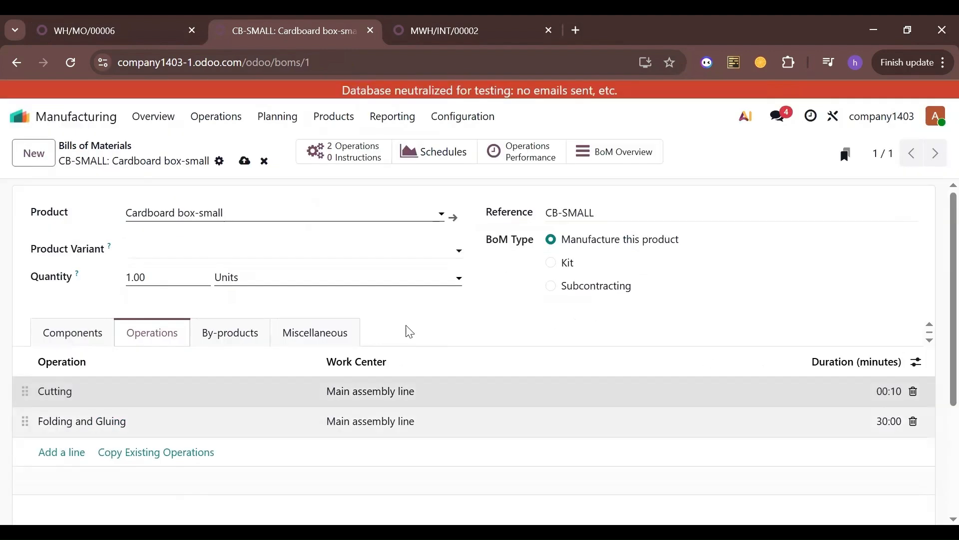
click(244, 161)
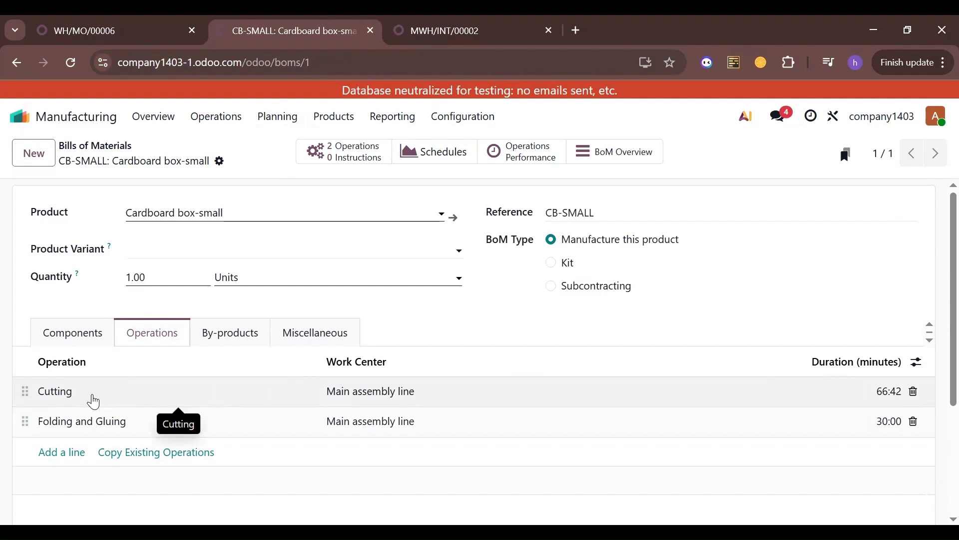
Step: List all manufacturing orders with full references and open the completed WH1 order to examine its work orders' real durations
click(229, 122)
click(233, 146)
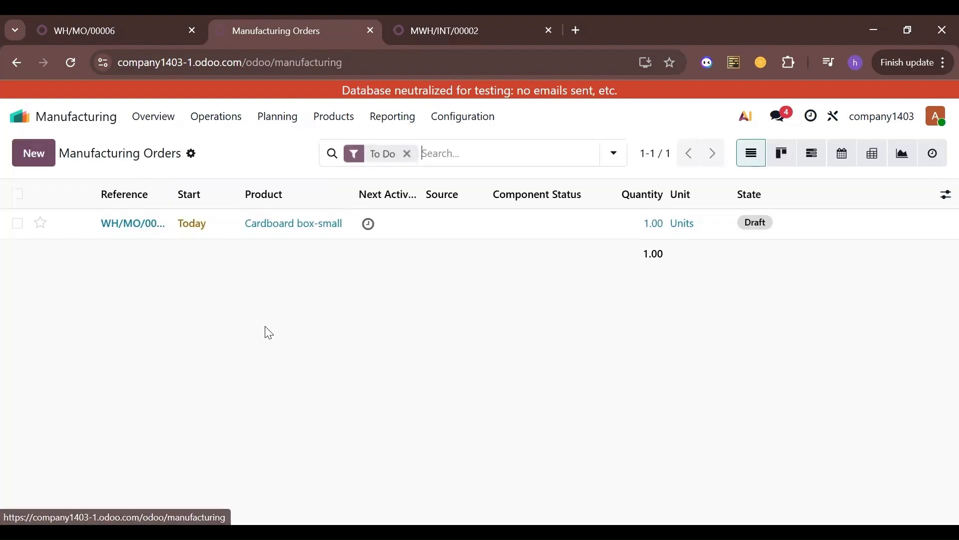
click(409, 154)
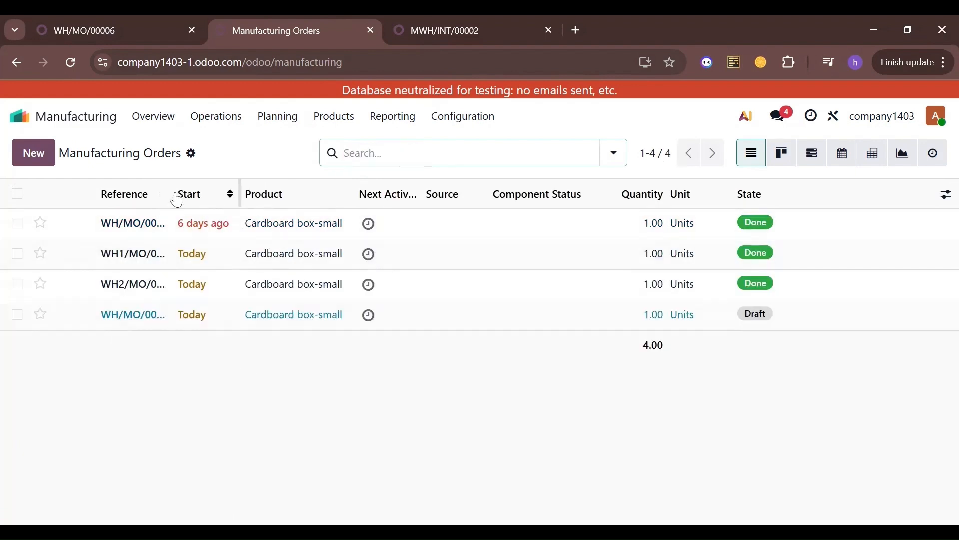
drag(171, 187, 250, 189)
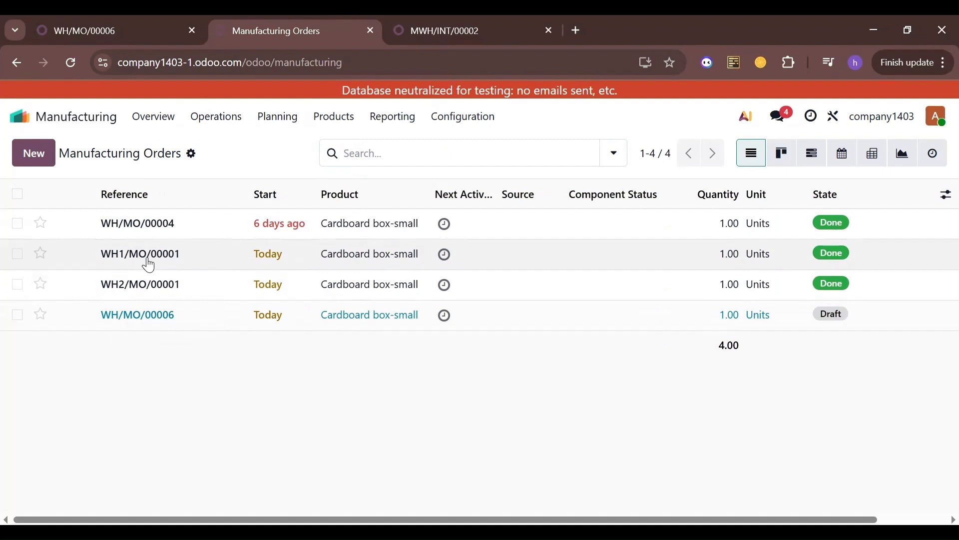
click(149, 264)
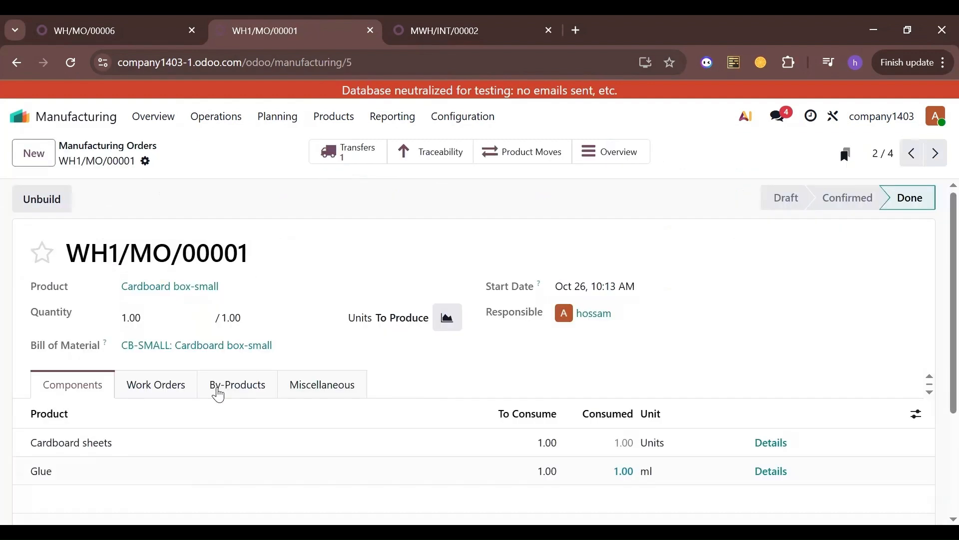
click(155, 391)
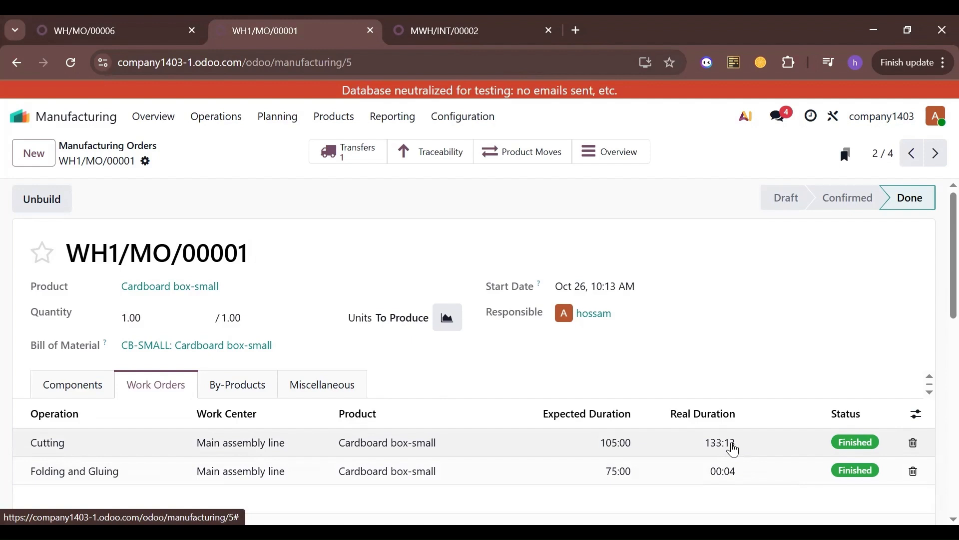
Step: Return to the Cardboard box-small bill of materials and examine the Cutting operation's computed duration
click(473, 21)
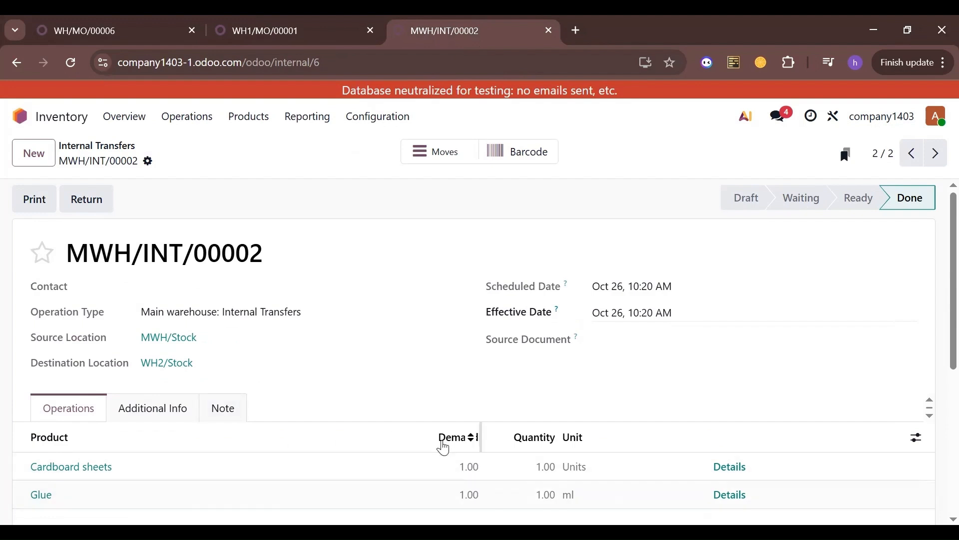
click(286, 23)
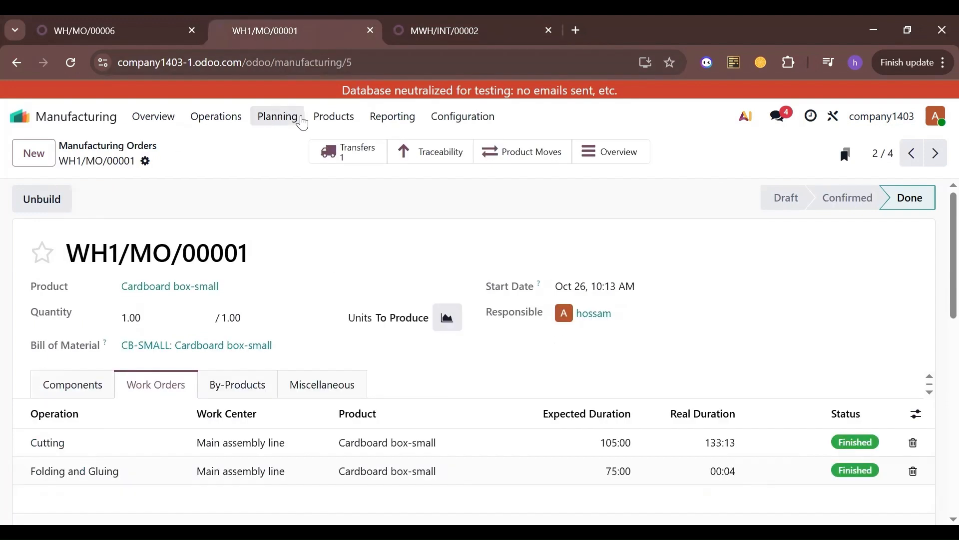
click(339, 117)
click(359, 186)
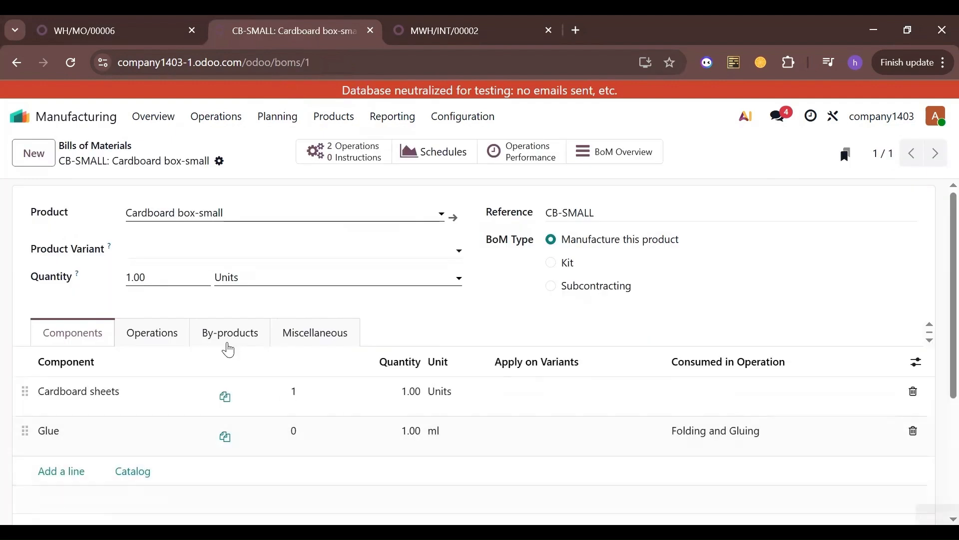
click(153, 333)
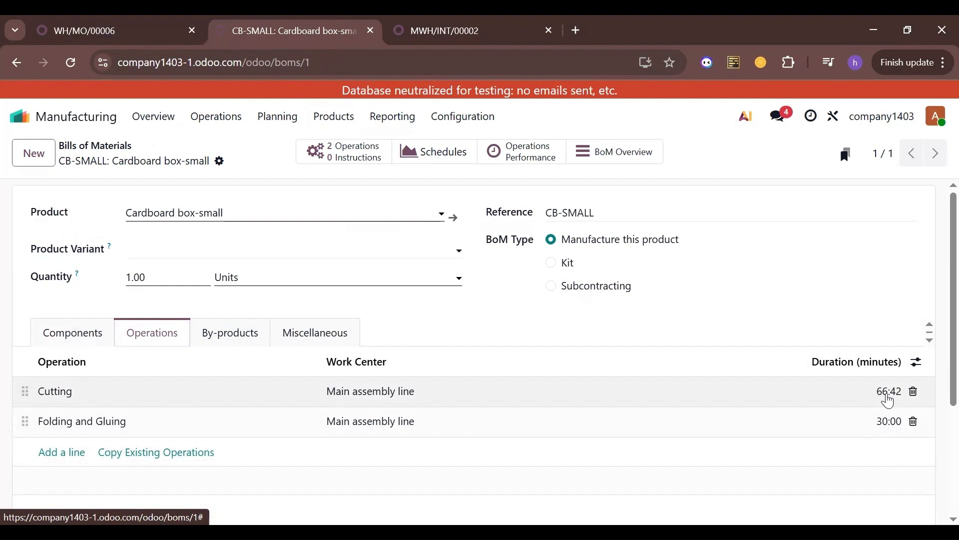
Step: Reload the draft manufacturing order, update its BoM with the recomputed Cutting duration, and show its work orders
click(128, 20)
click(72, 63)
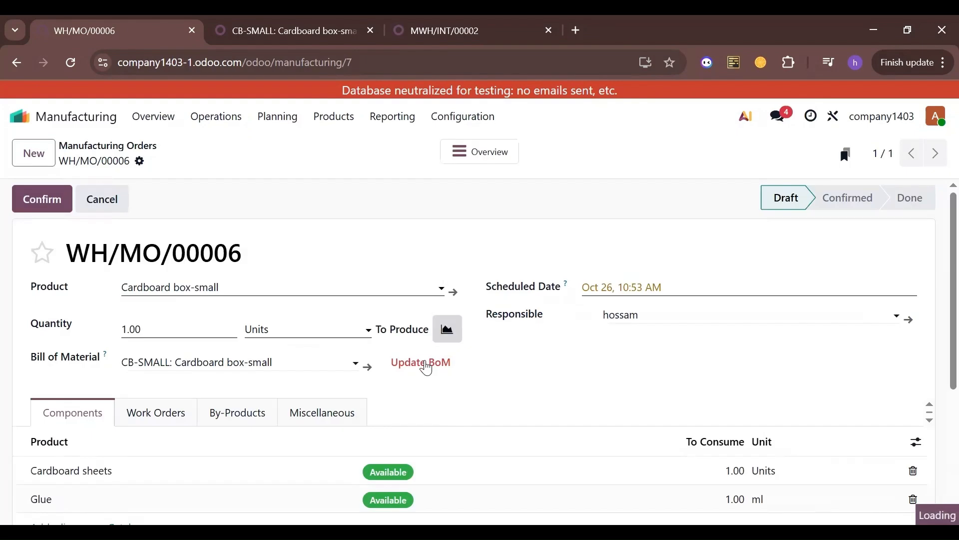
click(408, 368)
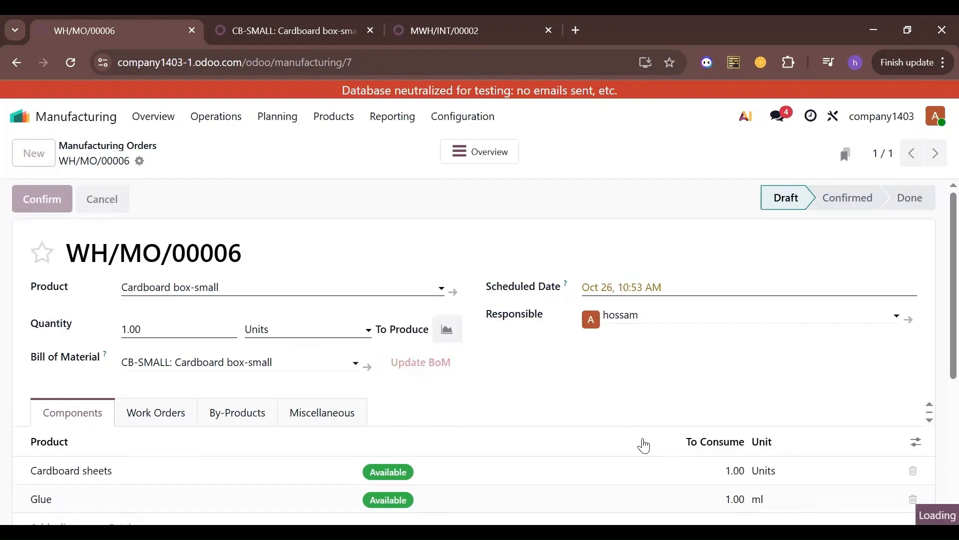
click(133, 416)
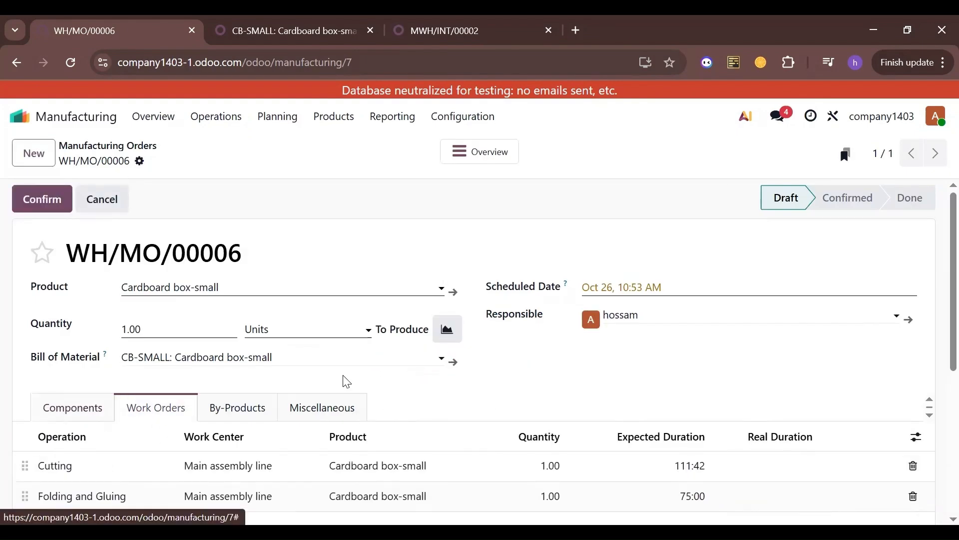